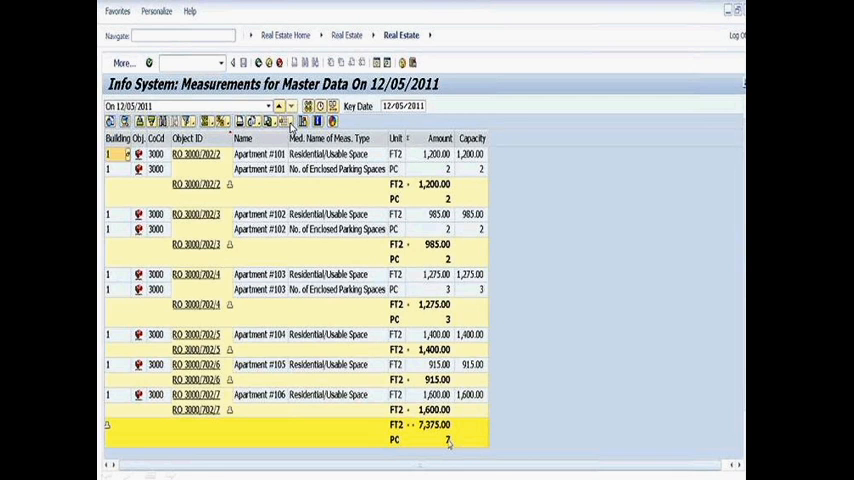
# Enter Change Layout to swap the Building column for MeasFrom and MeasValid To.
pyautogui.click(290, 122)
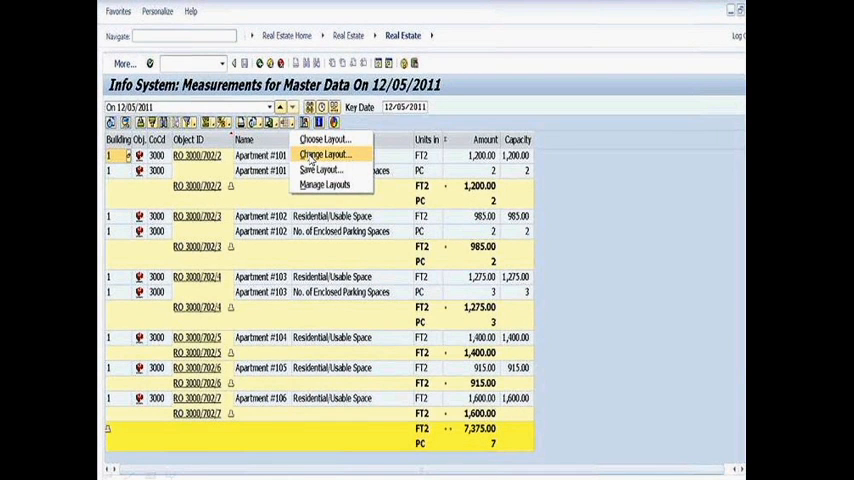
pyautogui.click(320, 156)
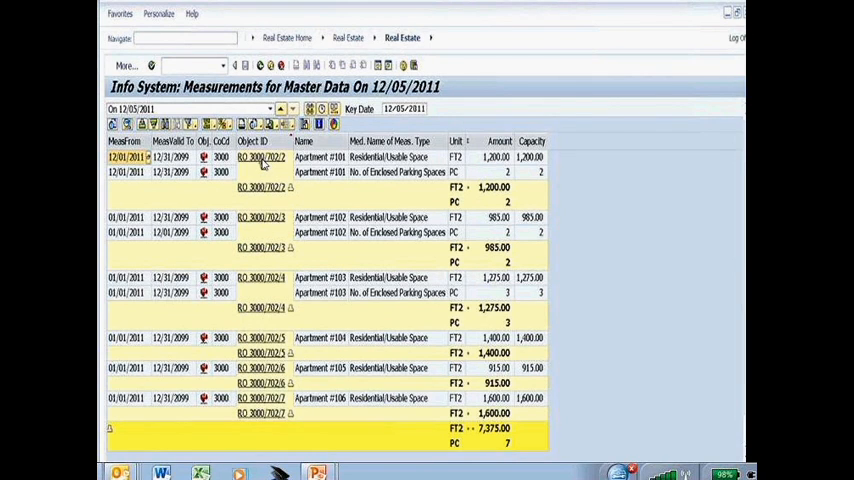
# Display rental space RO 3000/702/2 (Apartment #101) and preview its master data sheet.
pyautogui.click(263, 160)
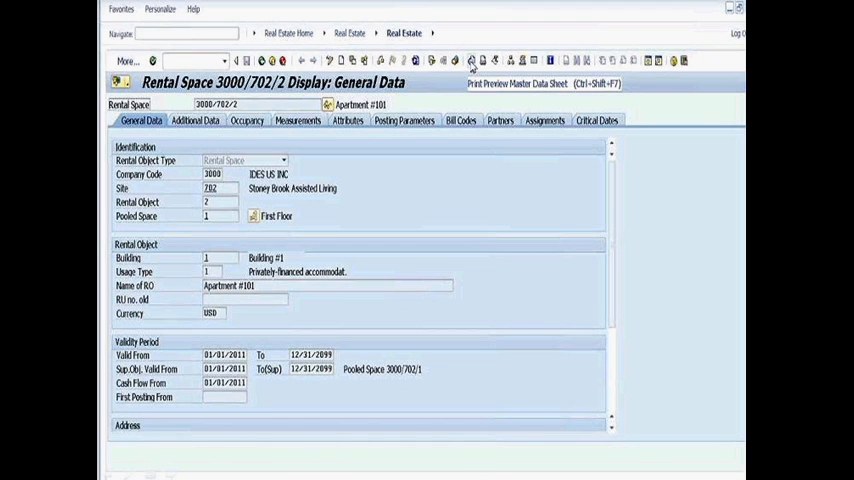
pyautogui.click(471, 61)
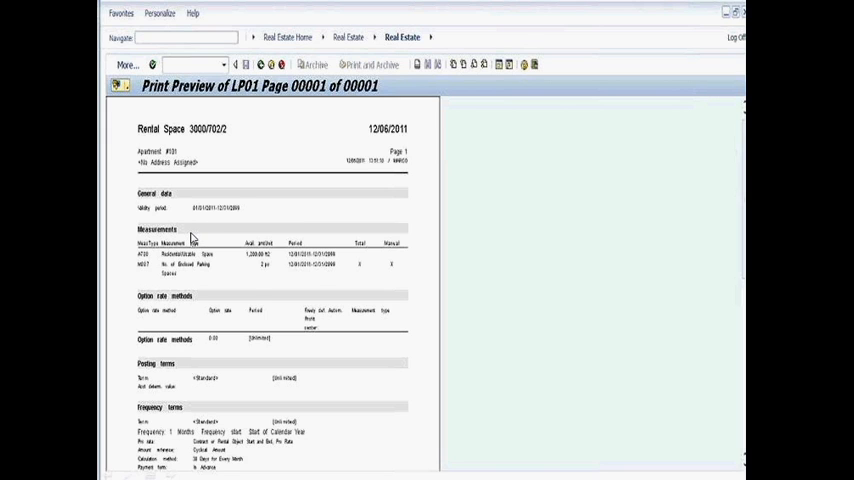
pyautogui.scroll(-5, 175, 410)
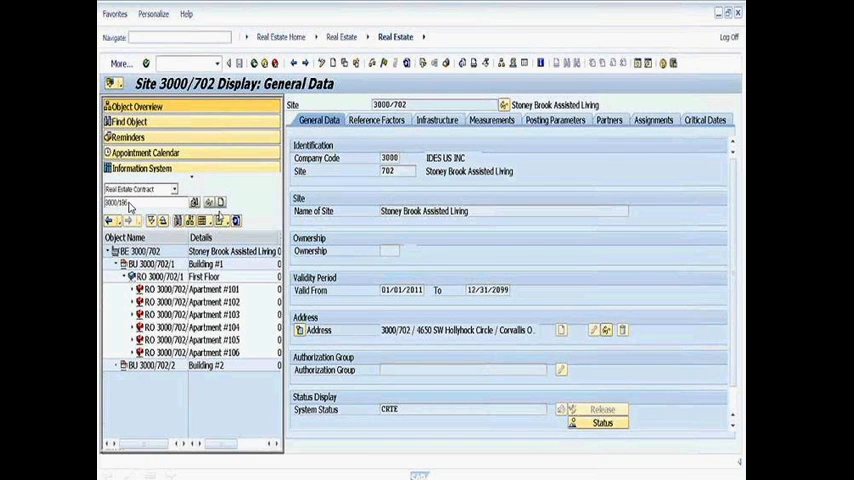
# Display lease-out 3000/186 and review its partners, Mr. and Mrs. John Smith.
pyautogui.press('Return')
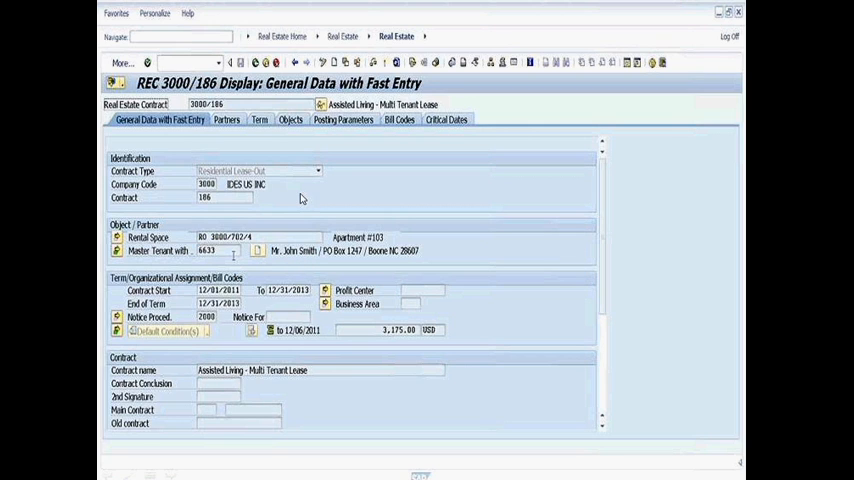
pyautogui.click(227, 120)
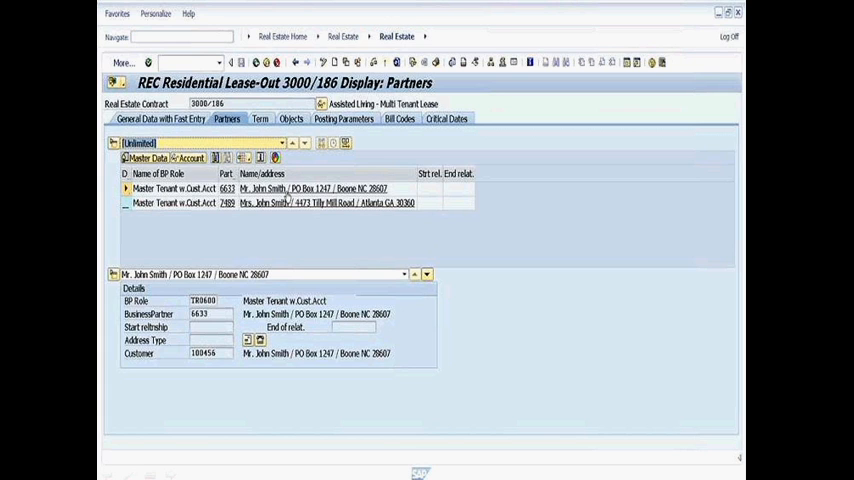
# Review the contract's rental object Apartment #103, then its bill codes.
pyautogui.click(293, 119)
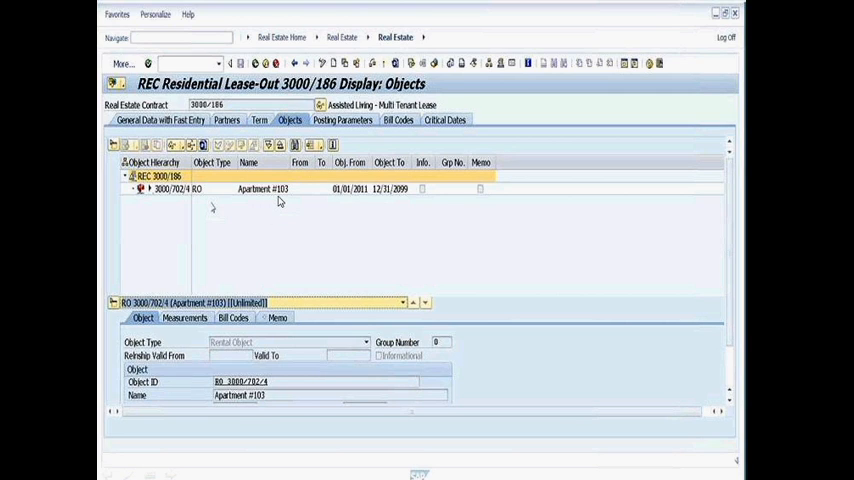
pyautogui.click(398, 120)
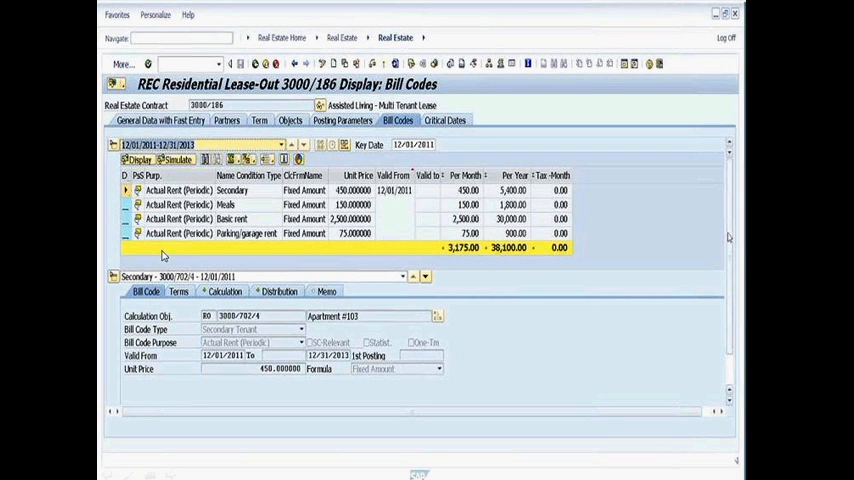
# Display the details of the Basic rent condition at 2,400 monthly.
pyautogui.doubleClick(124, 218)
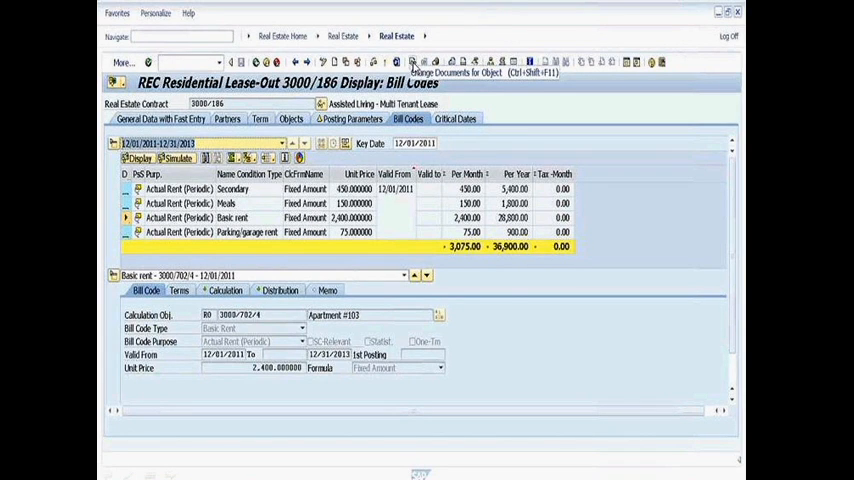
# List the contract's change documents, including the unit price change from 2,500 to 2,400.
pyautogui.click(413, 62)
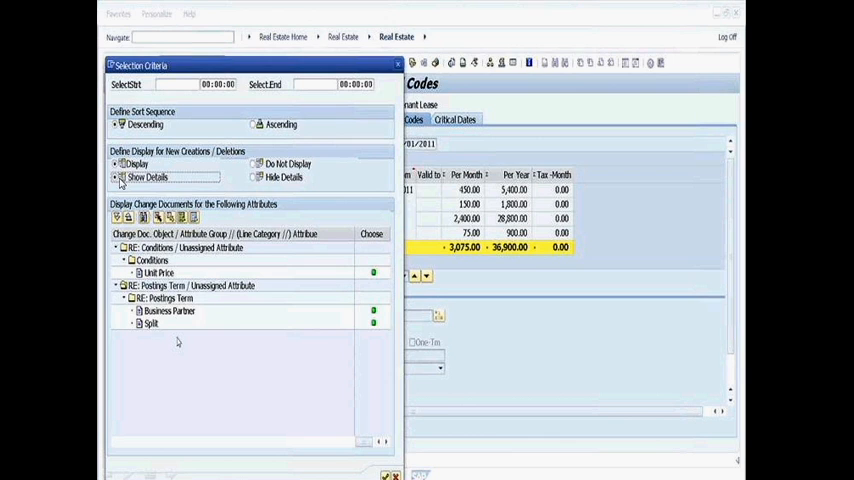
pyautogui.press('Return')
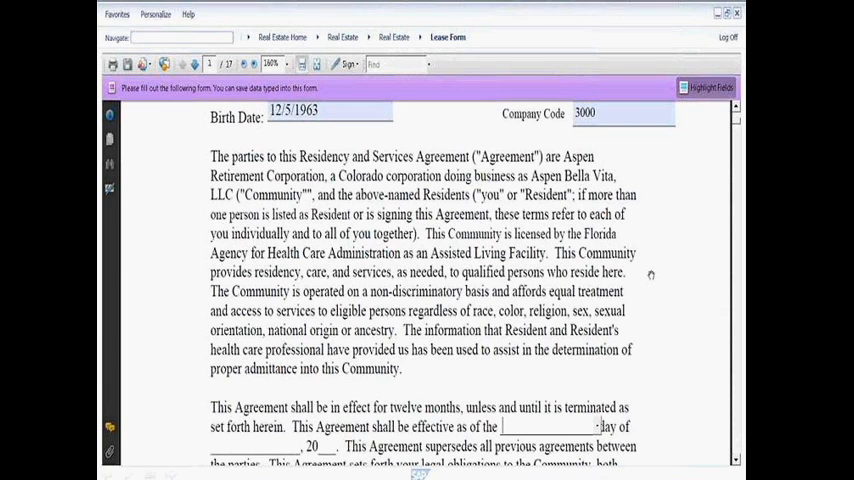
pyautogui.scroll(-10, 650, 274)
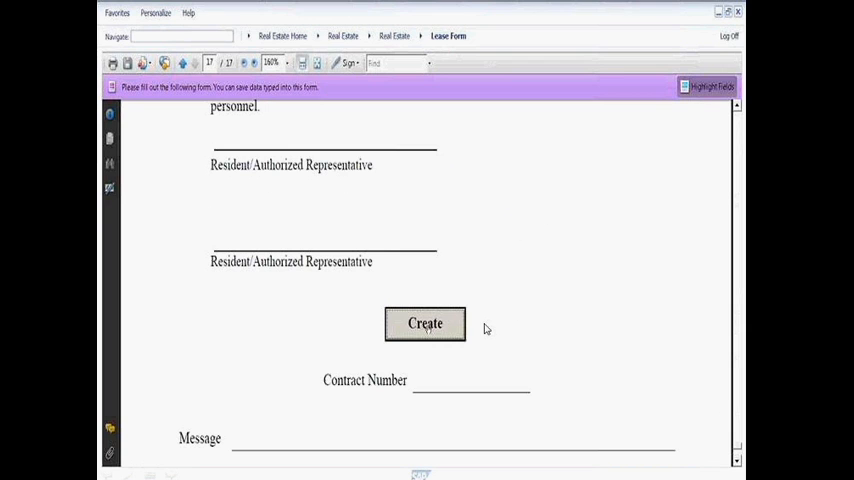
# Create lease contract REC 3000/183, the Assisted Living Contract, from the form.
pyautogui.click(430, 332)
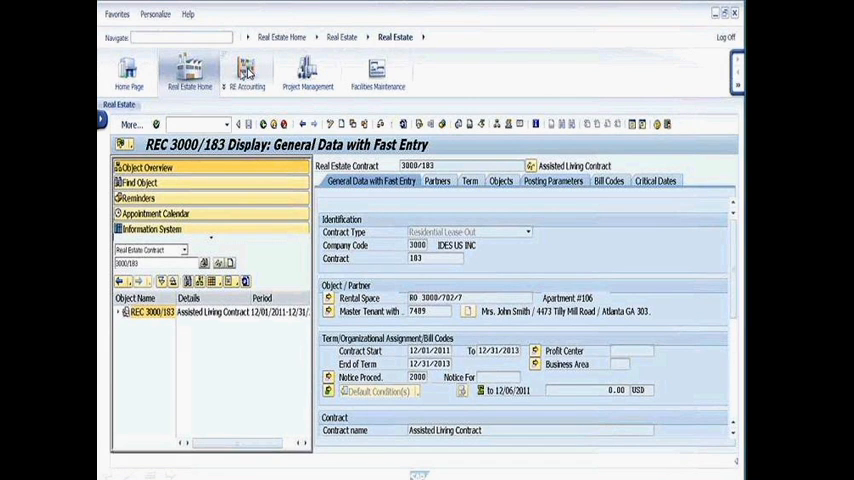
# Start Periodic Posting: Contracts in RE Accounting for month 1 of 2012 as a simulation.
pyautogui.click(246, 70)
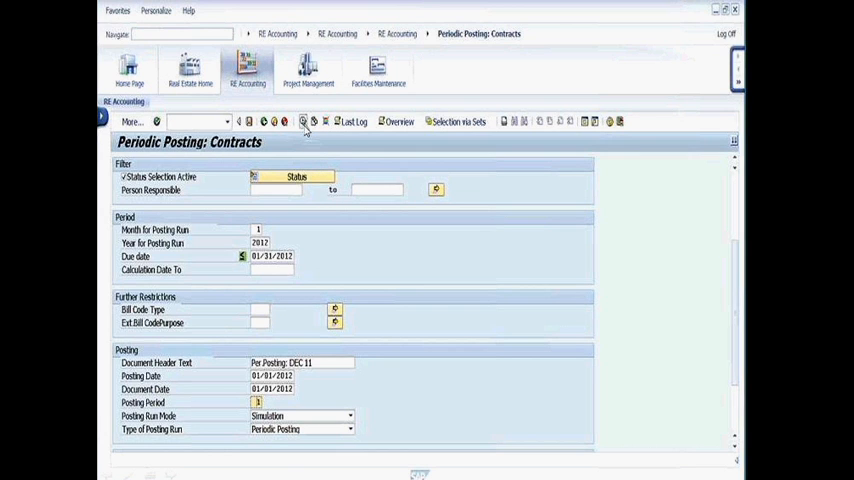
# Run the posting simulation yielding 2,400.00 USD net, then return to the selection screen.
pyautogui.click(304, 122)
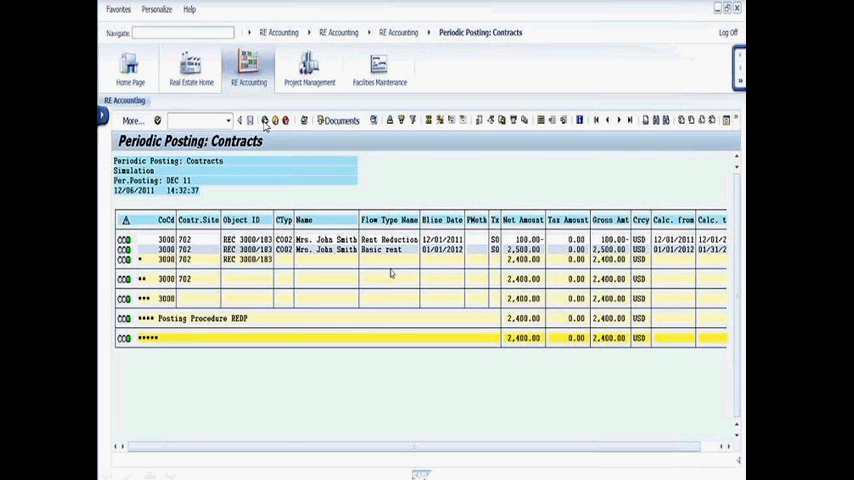
pyautogui.click(265, 120)
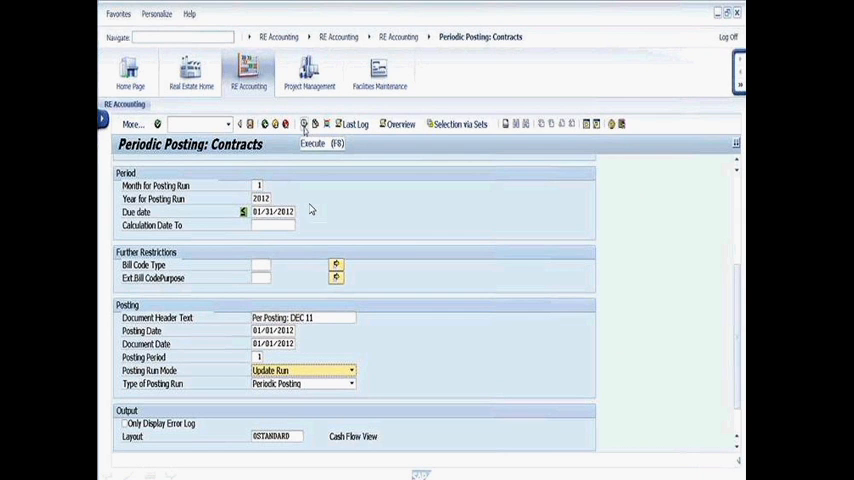
# Execute the update run, posting 2,500 basic rent less 100 reduction for 01/01/2012.
pyautogui.click(305, 124)
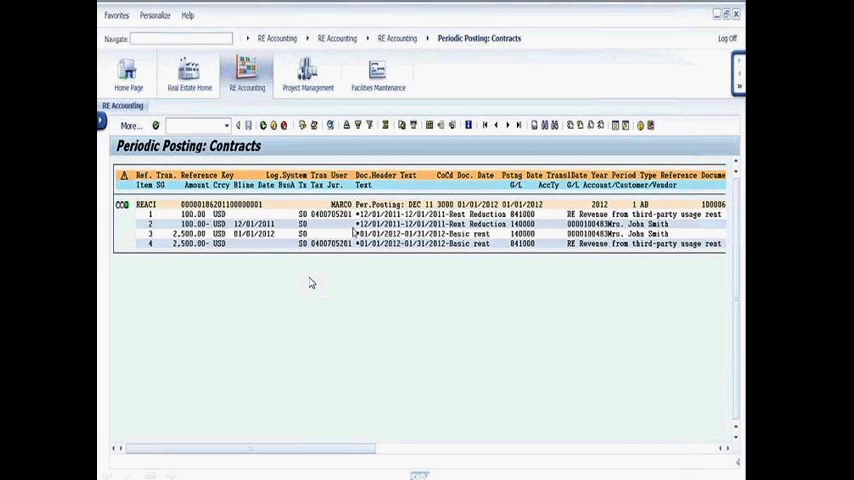
# Go back from the accounting document to the posting log showing contract 3000/186 not postable.
pyautogui.press('F3')
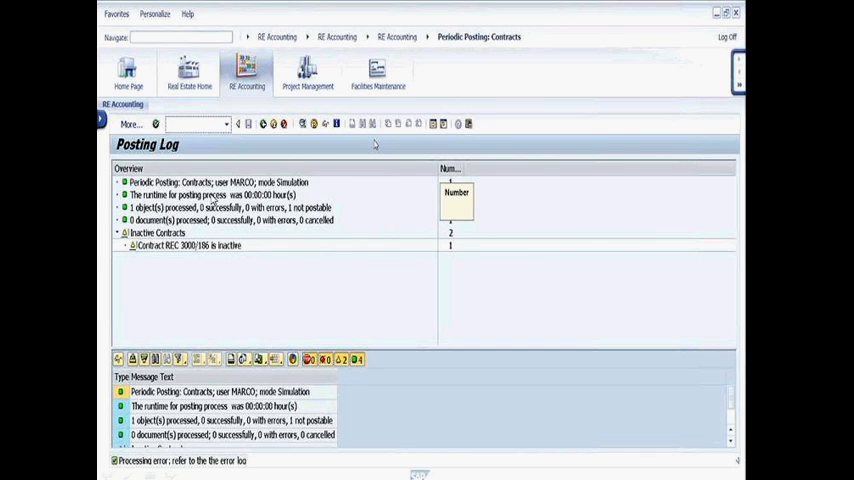